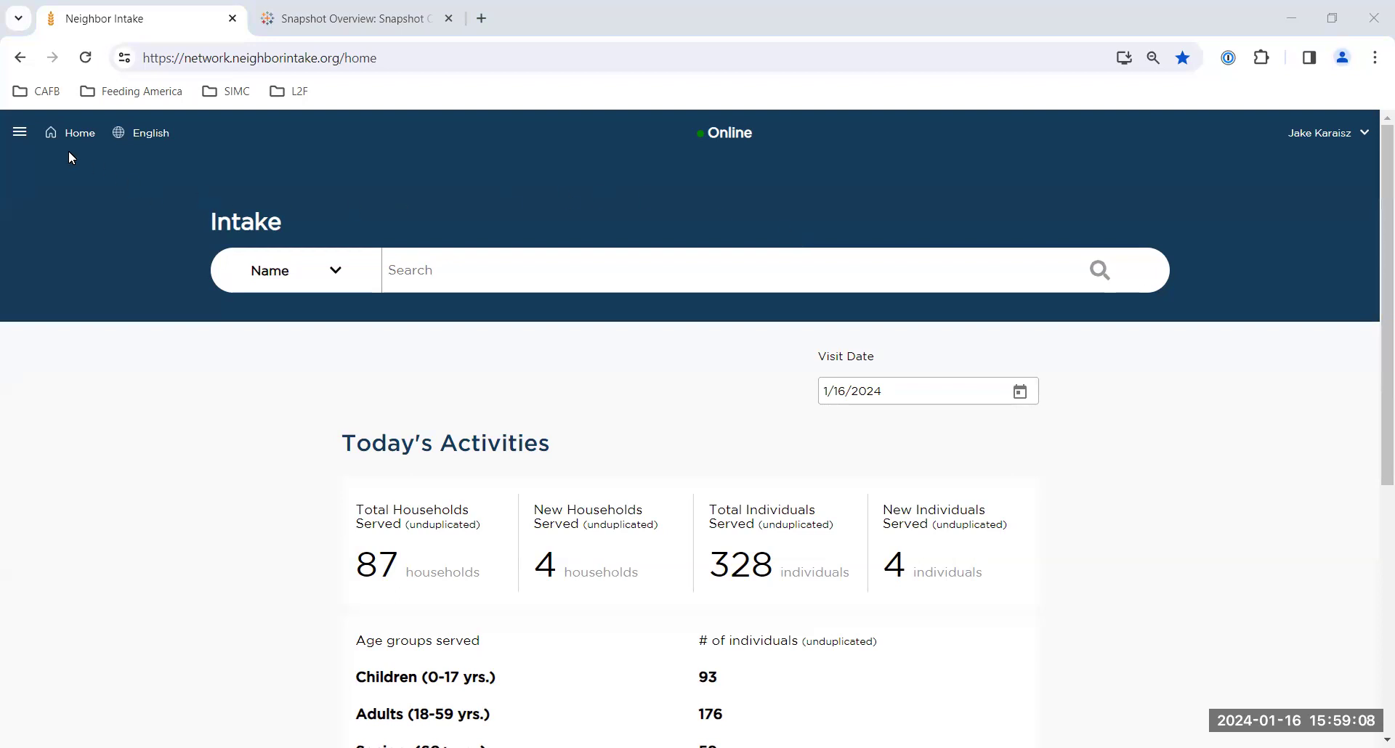
Step: Go to Reports > Summary Statistics and scroll to the list of seven Tableau reports
click(18, 133)
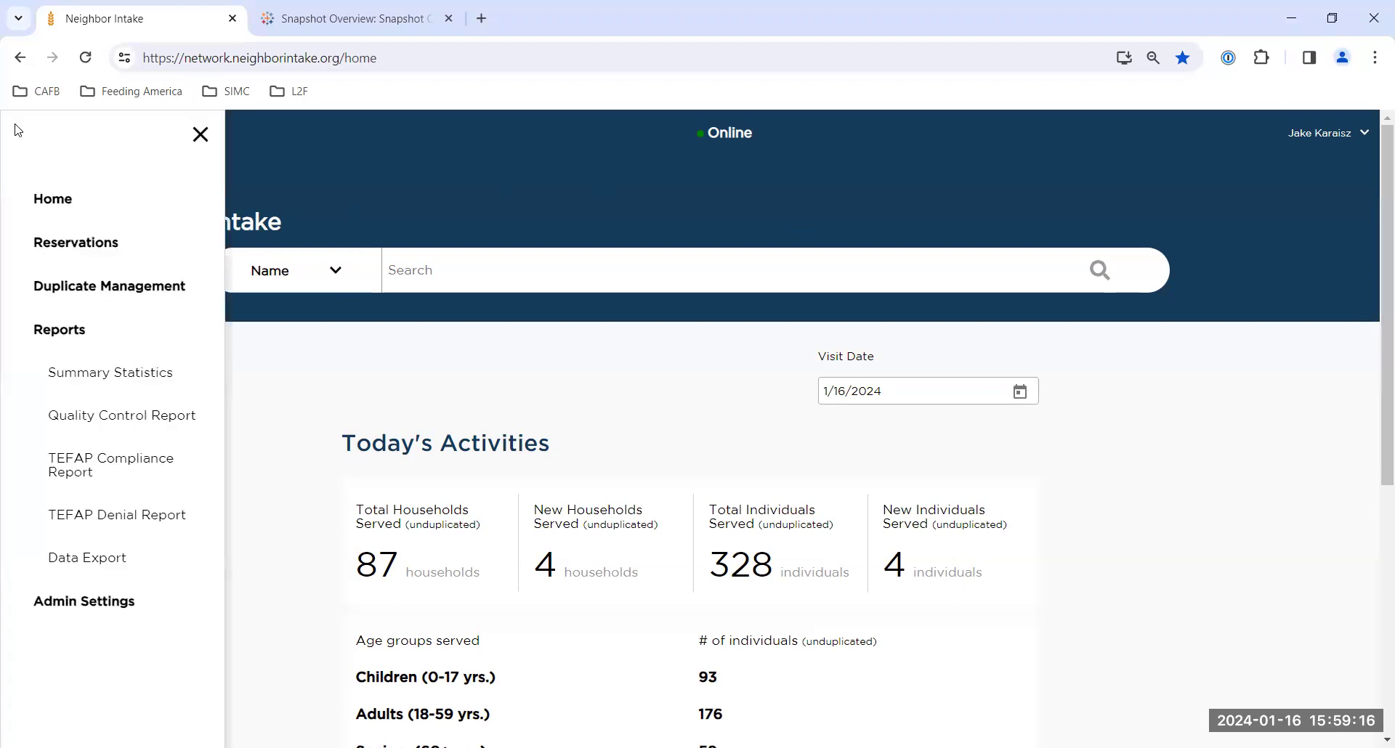
click(85, 386)
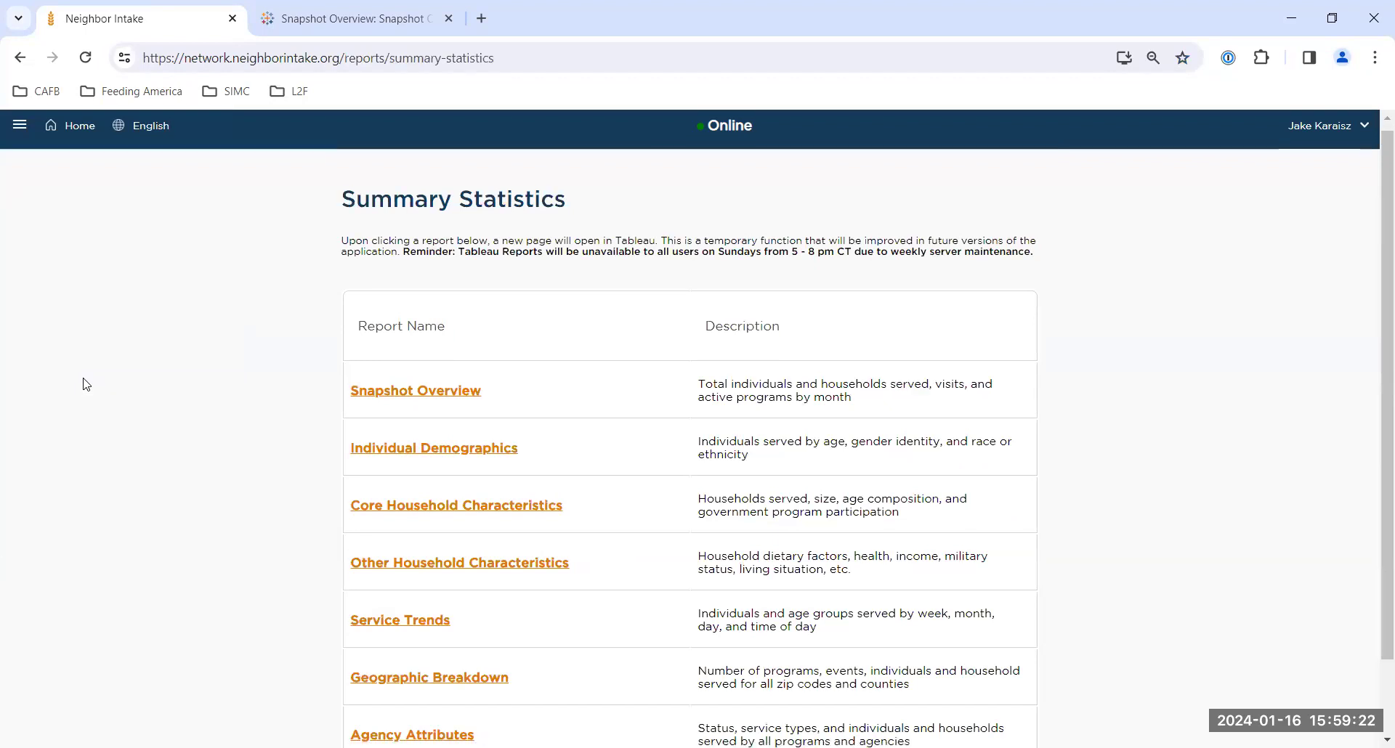
scroll(86, 384, down, 2)
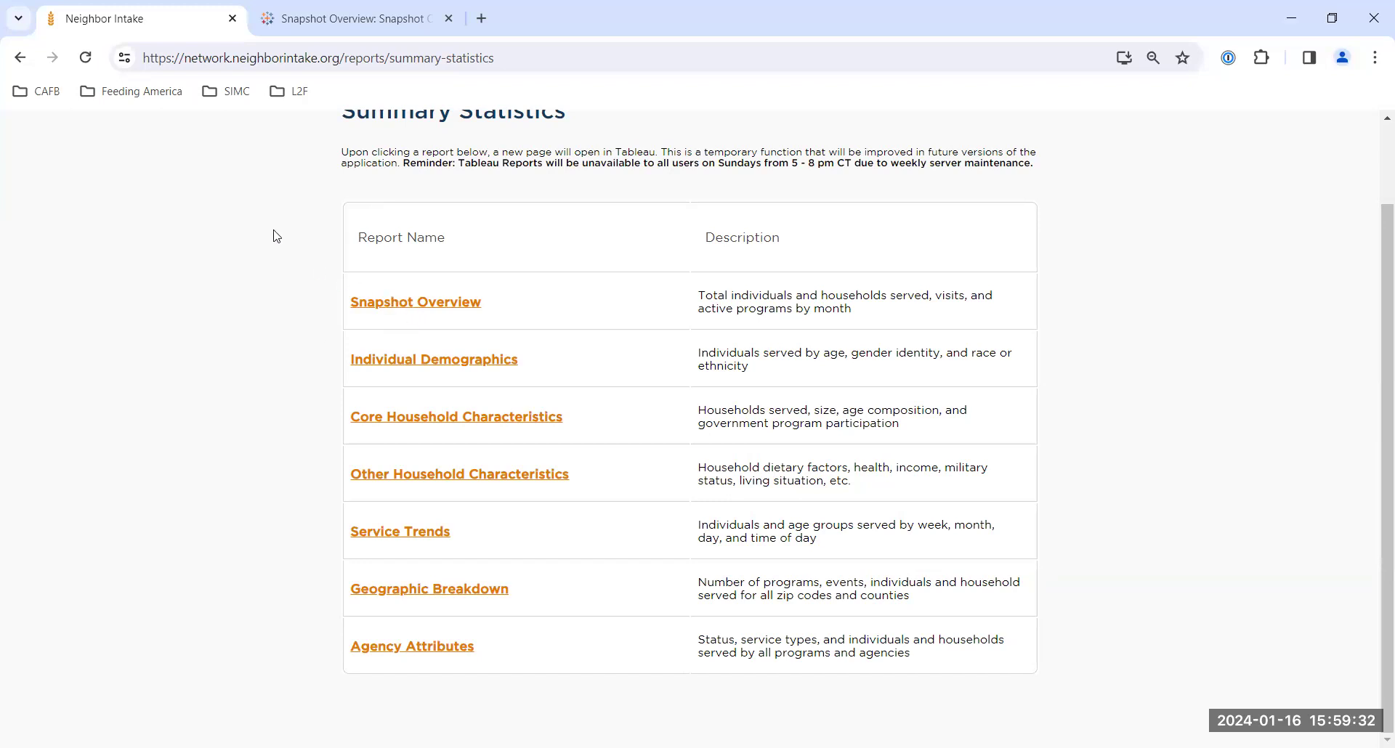
Step: Show the Snapshot Overview dashboard with December 2023 Capital Area Food Bank data
click(332, 16)
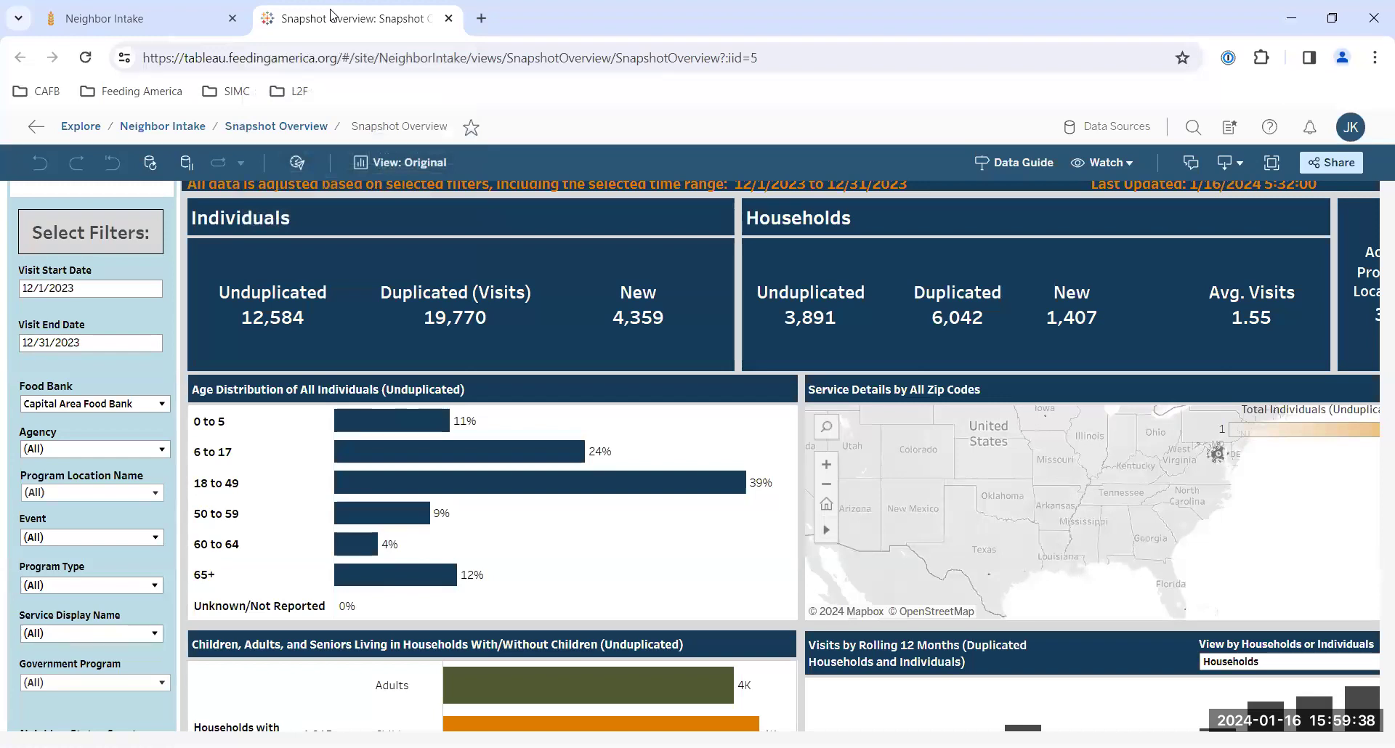
click(149, 20)
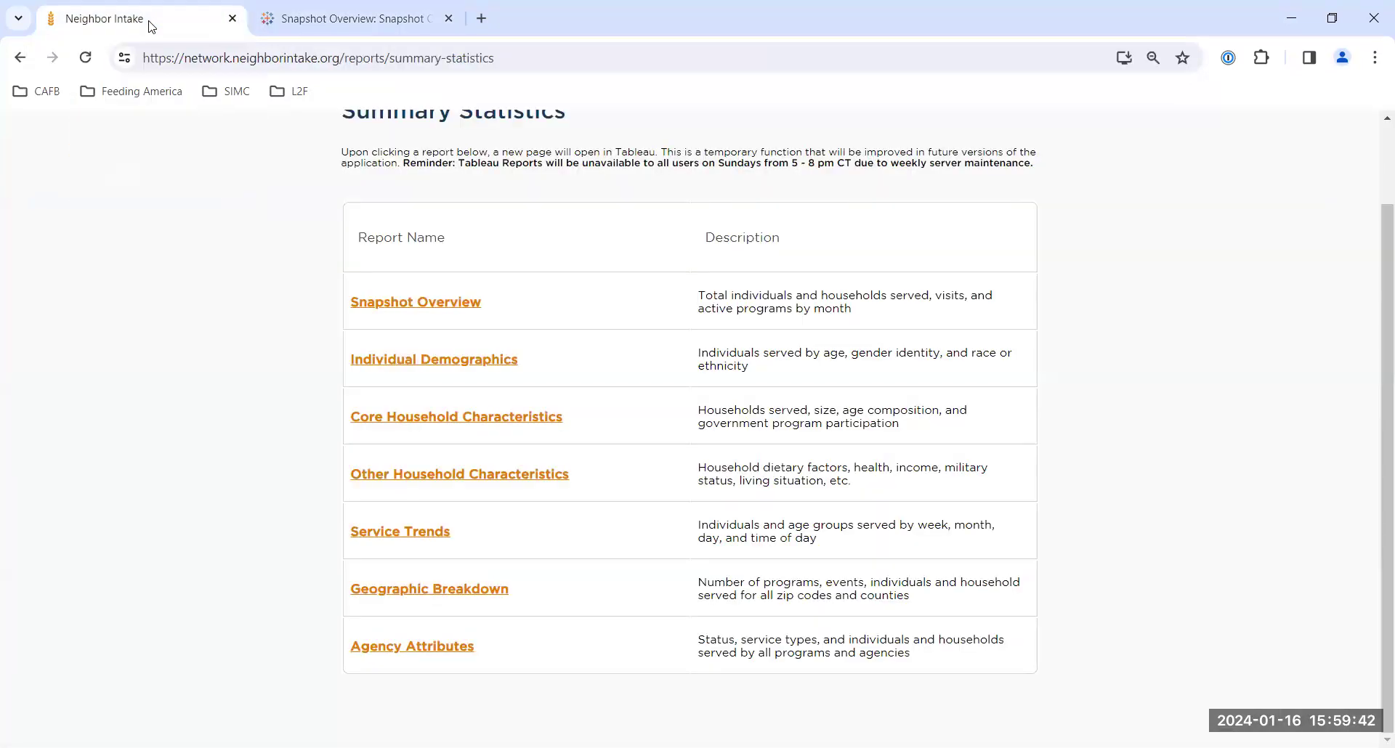
click(288, 20)
scroll(348, 299, up, 1)
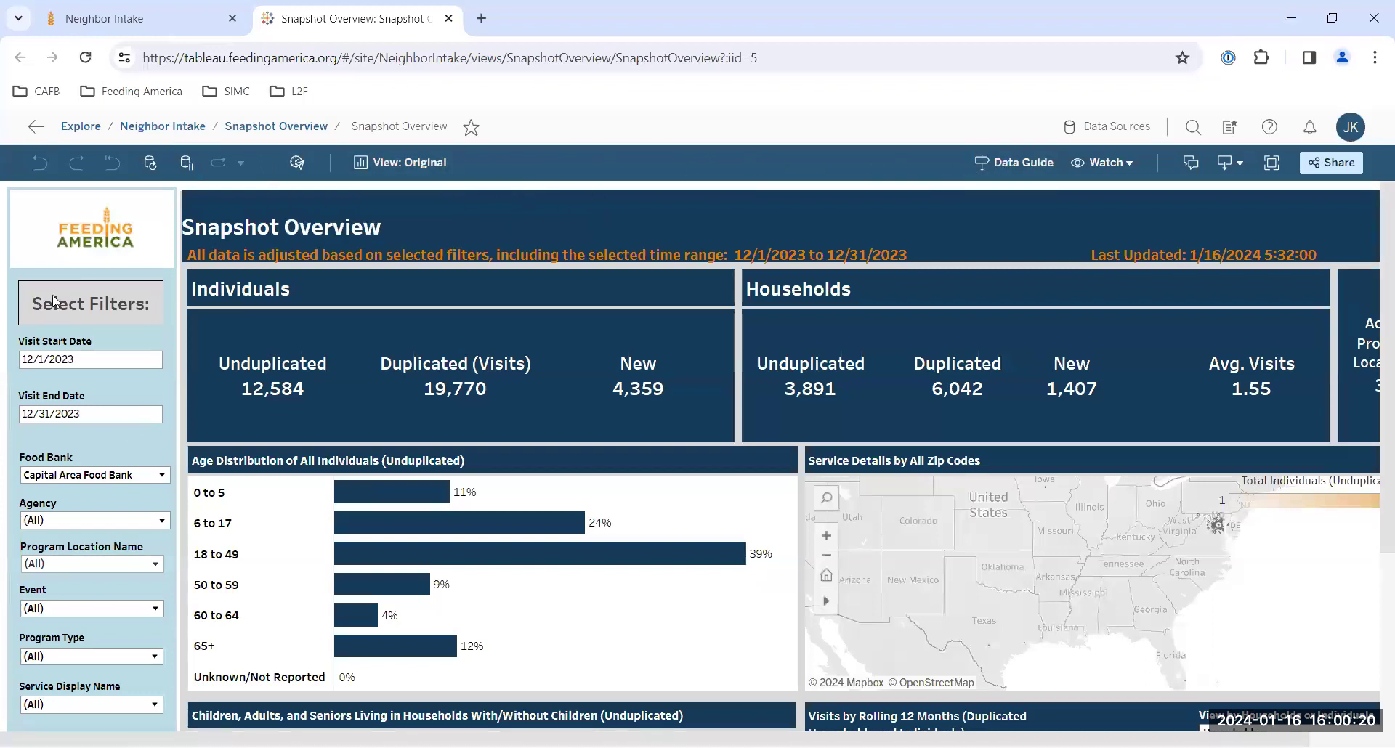
scroll(49, 300, down, 1)
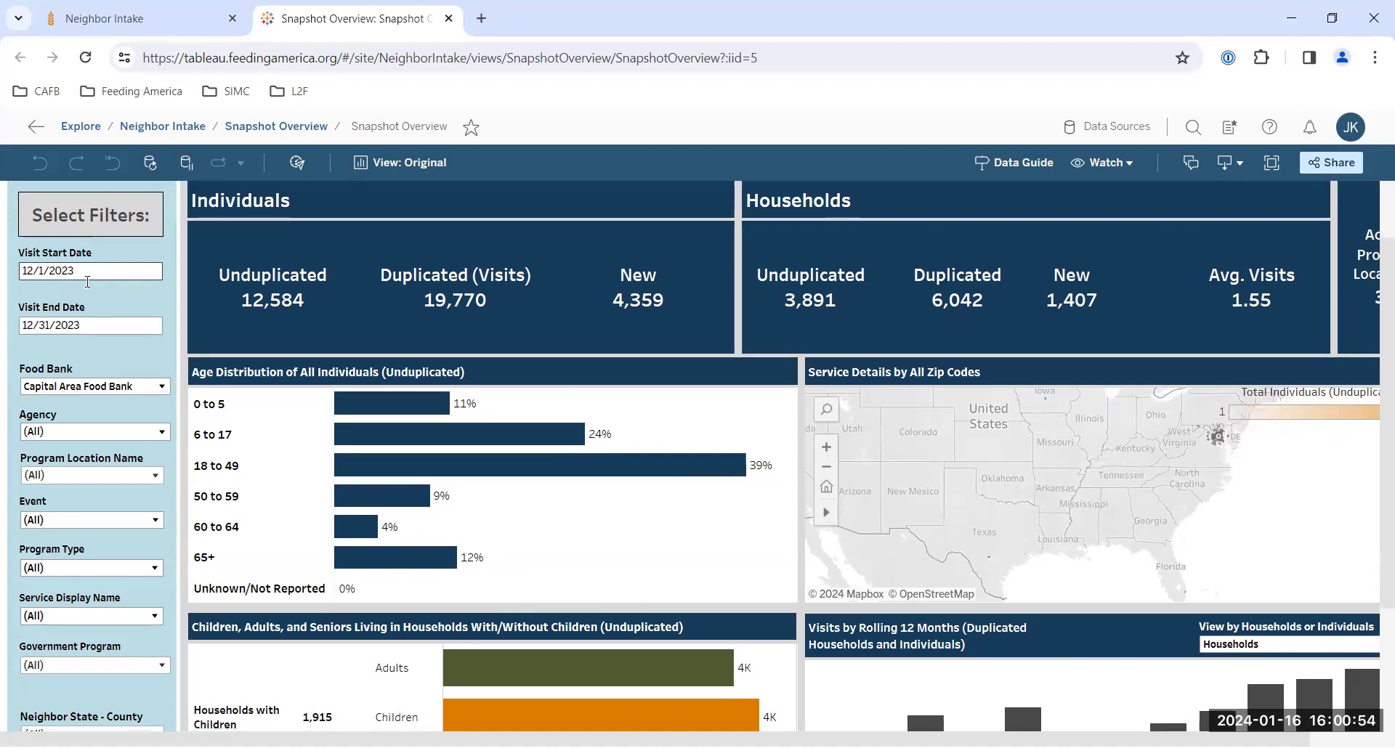
scroll(87, 281, down, 2)
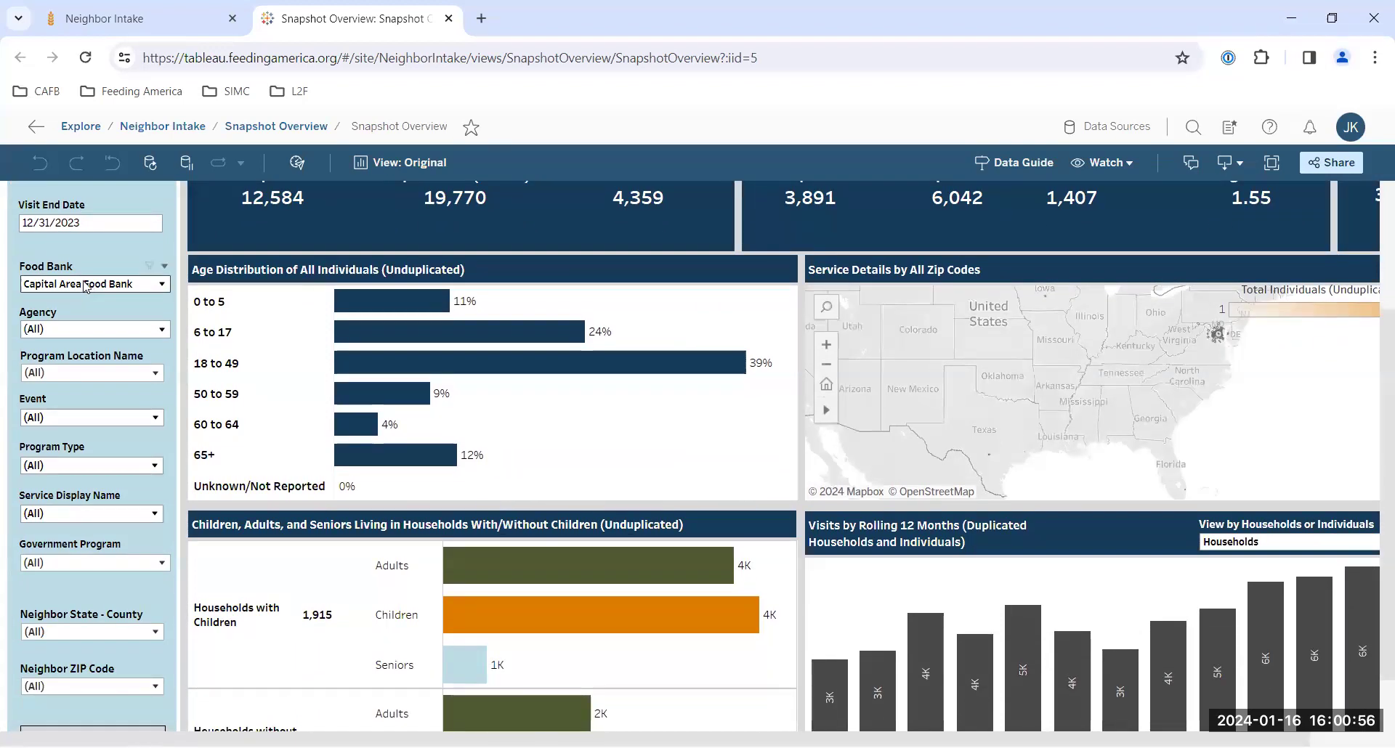
scroll(92, 270, down, 1)
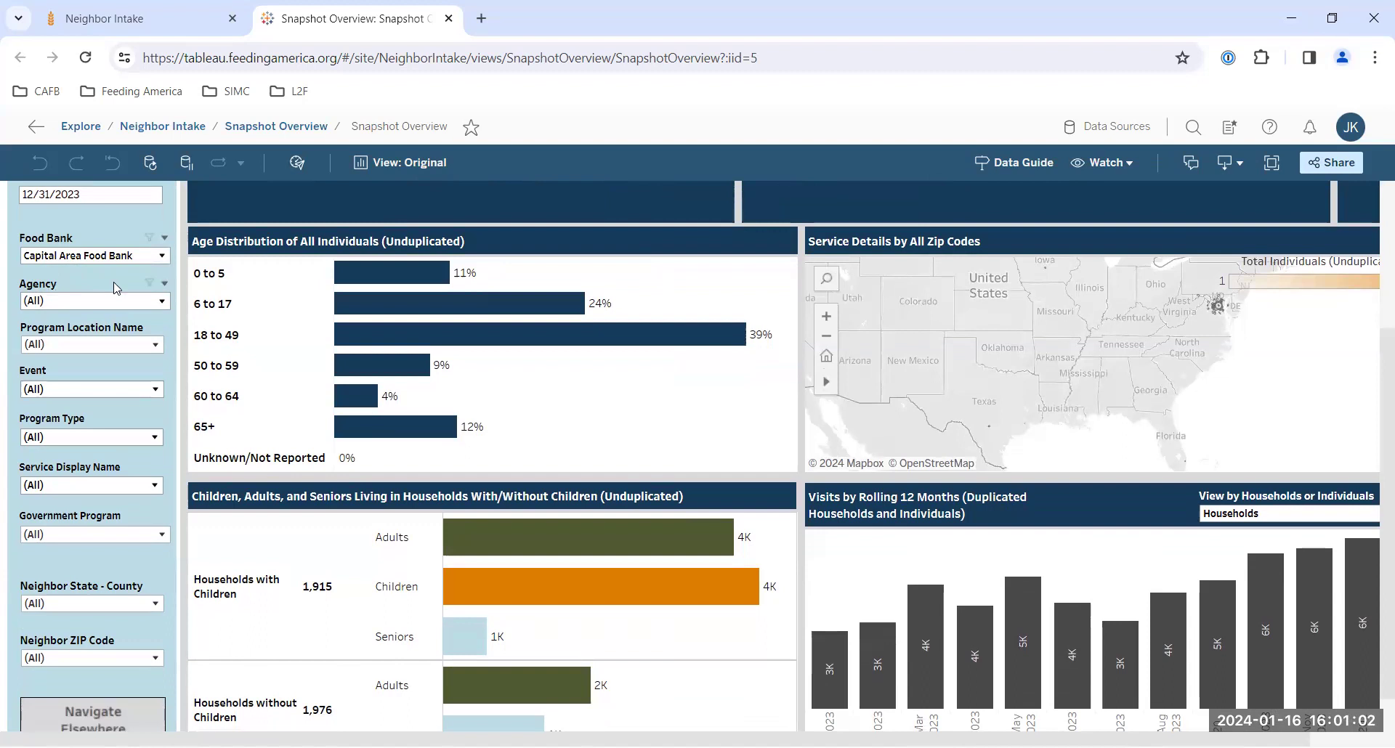
scroll(77, 294, down, 1)
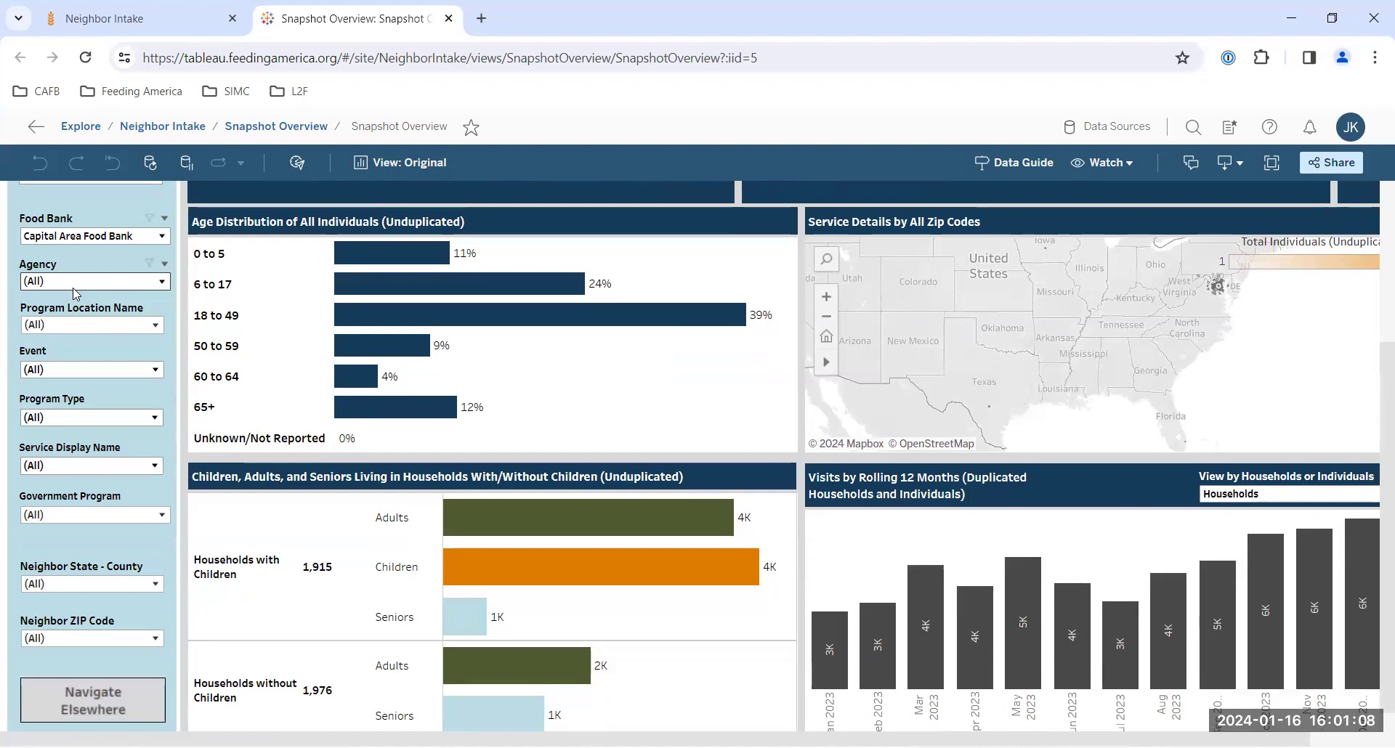
scroll(75, 293, down, 1)
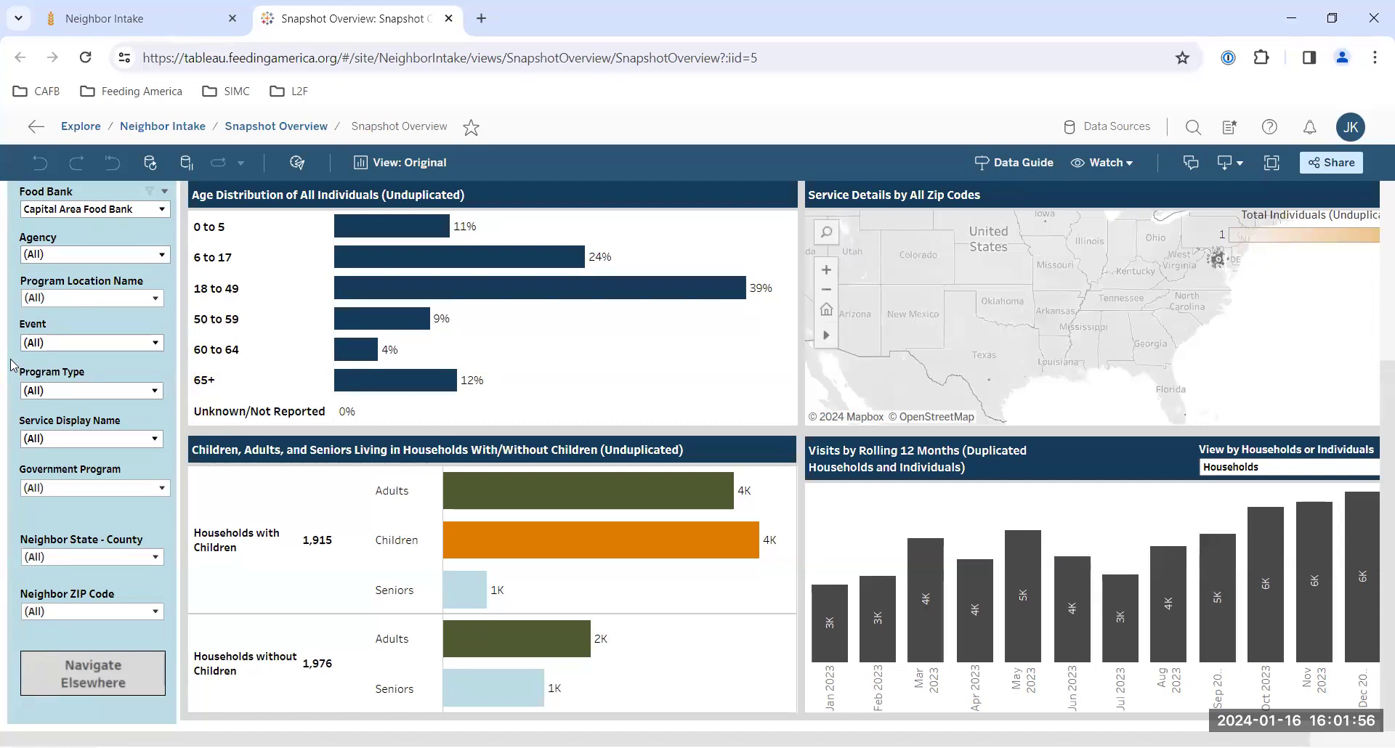
click(55, 392)
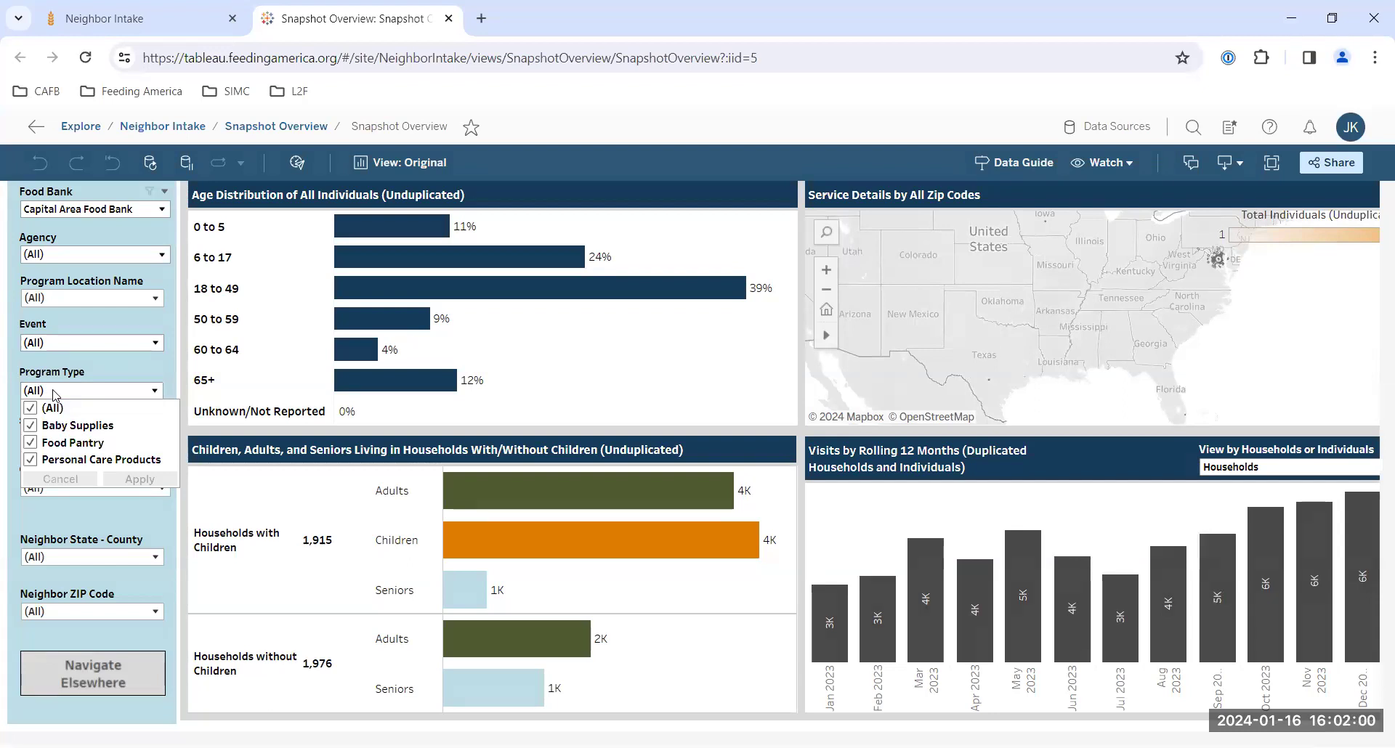
click(52, 393)
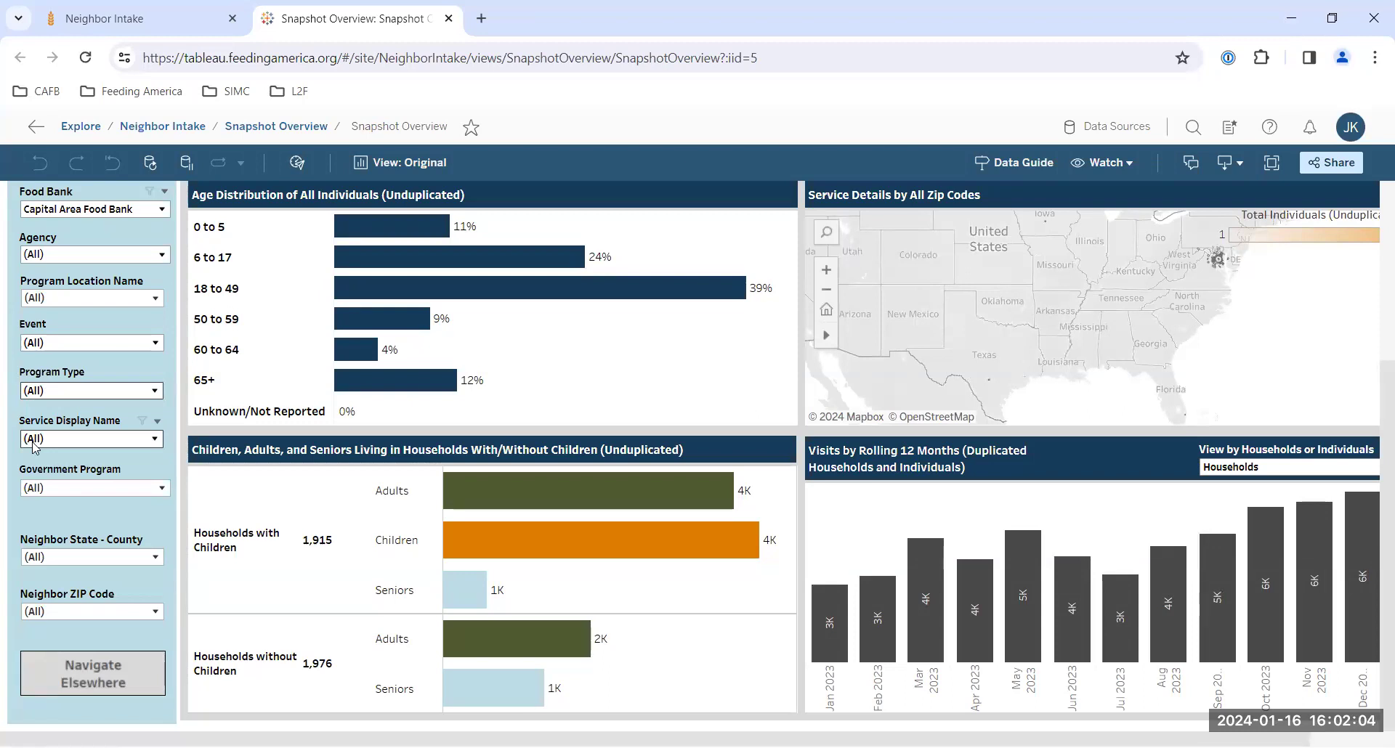
click(85, 445)
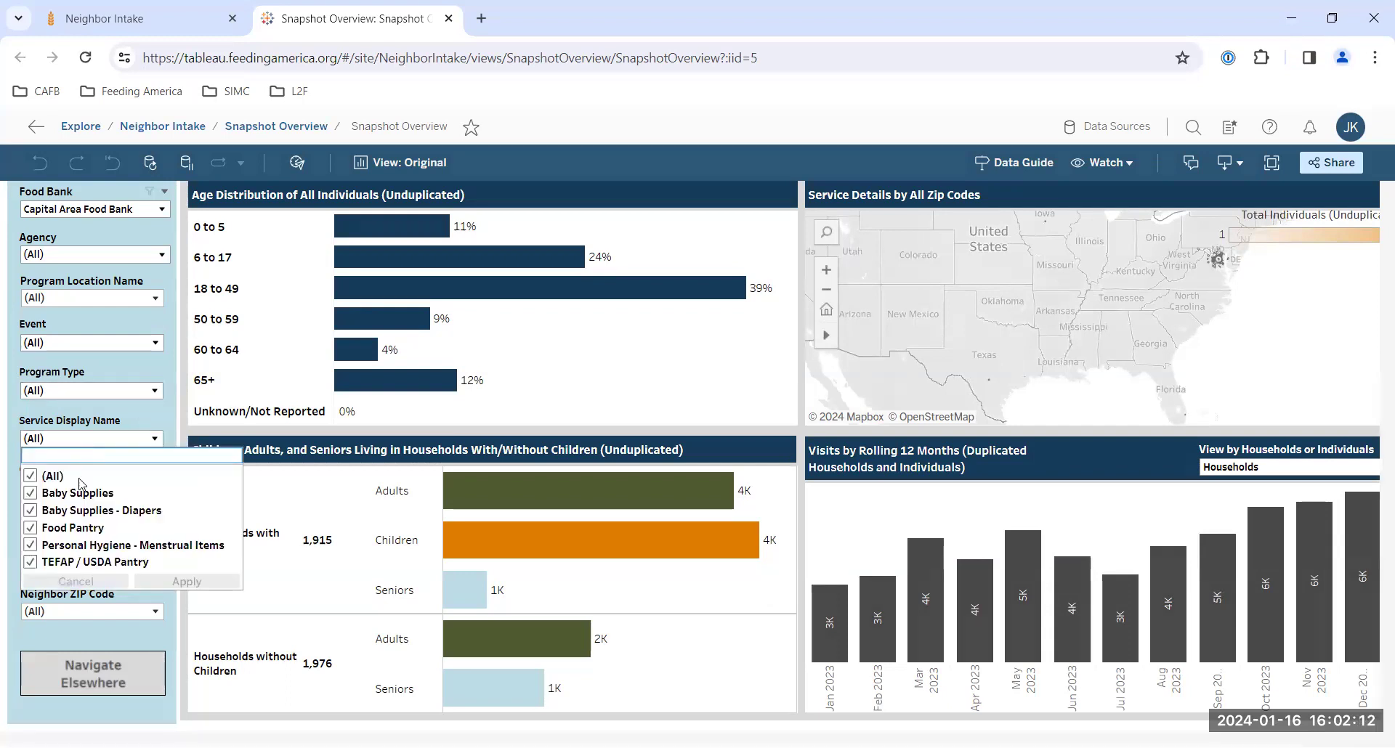
click(93, 439)
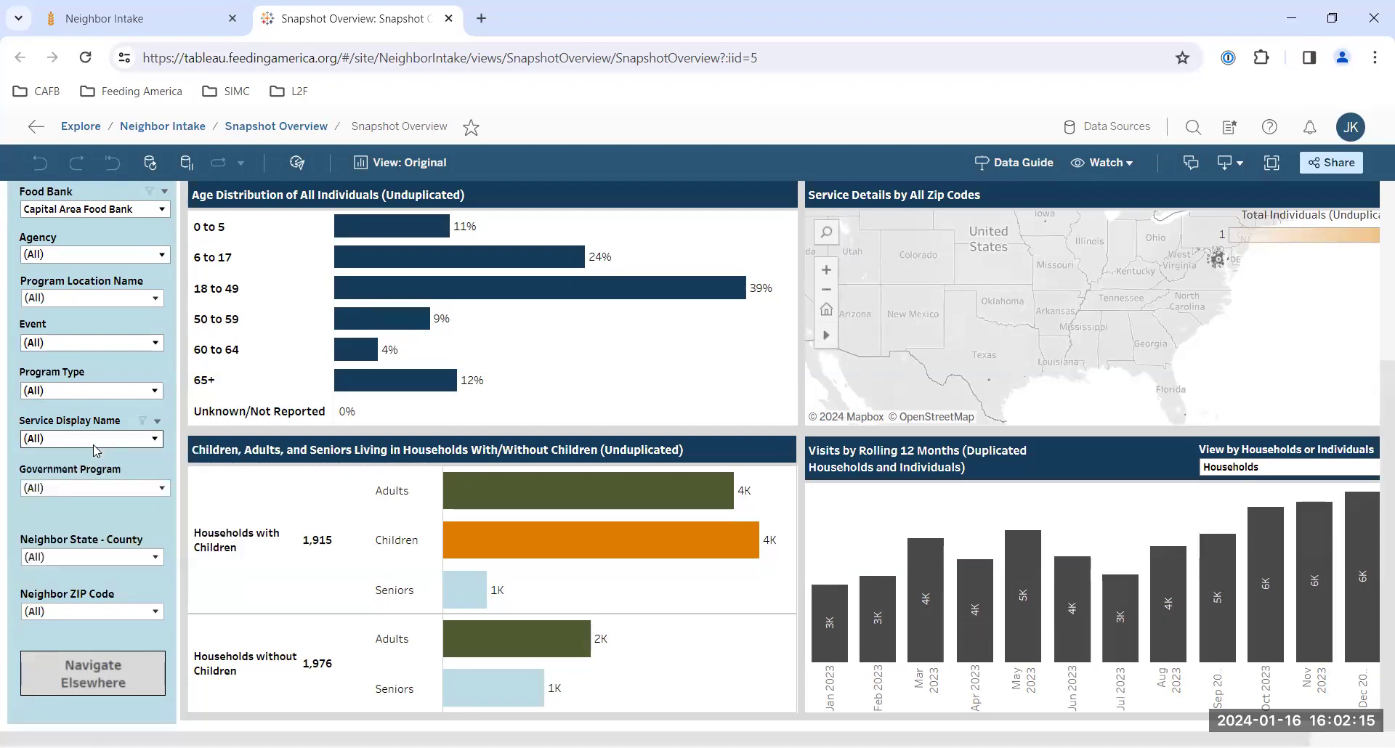
Step: Glance at the Government Program choices, then return to the dashboard's title and summary totals
click(83, 488)
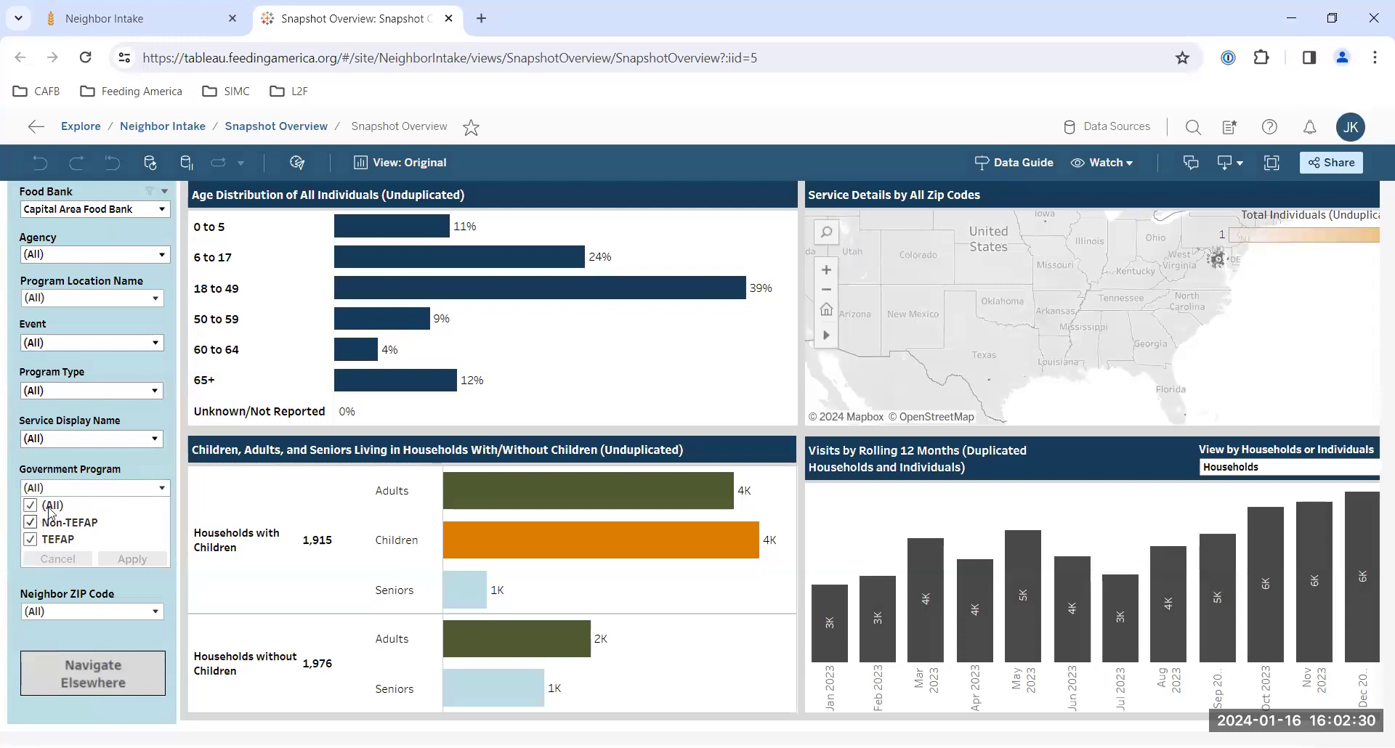
click(81, 495)
click(82, 494)
click(81, 494)
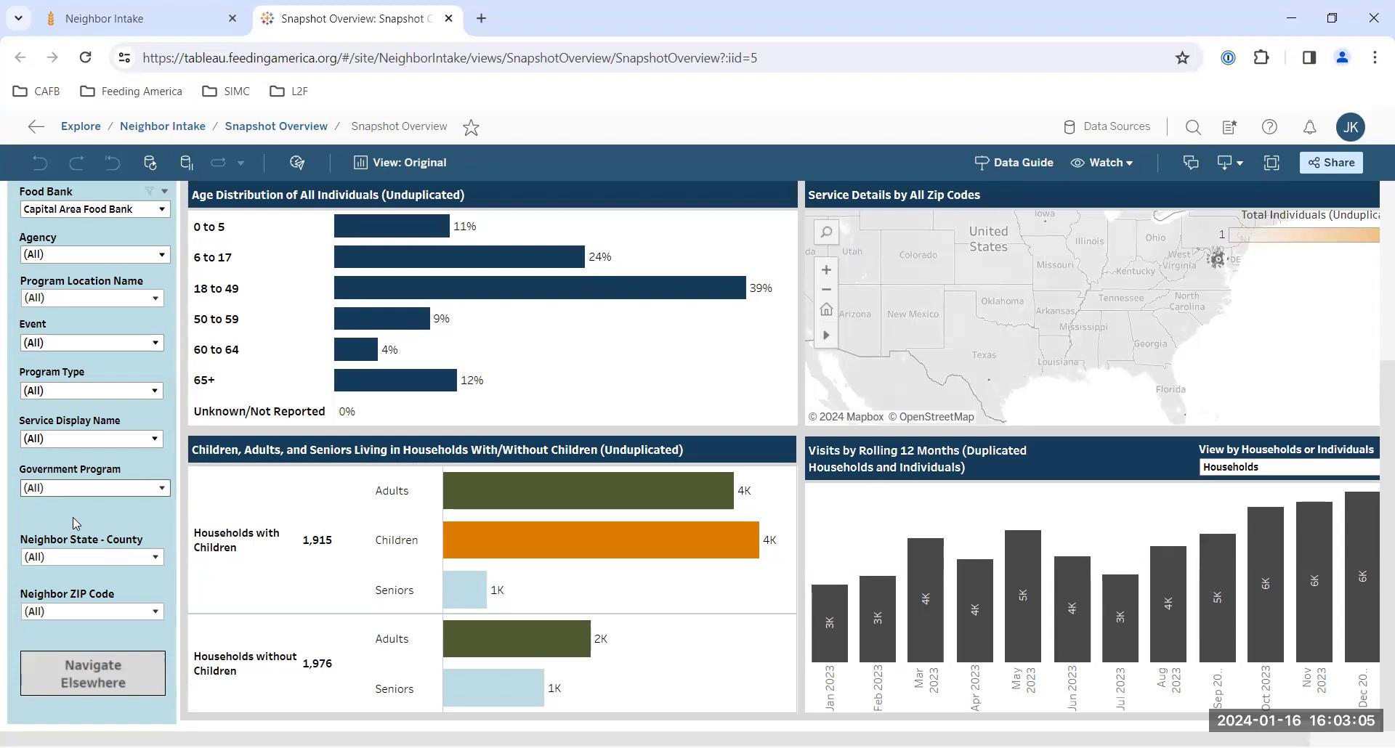
scroll(76, 523, up, 3)
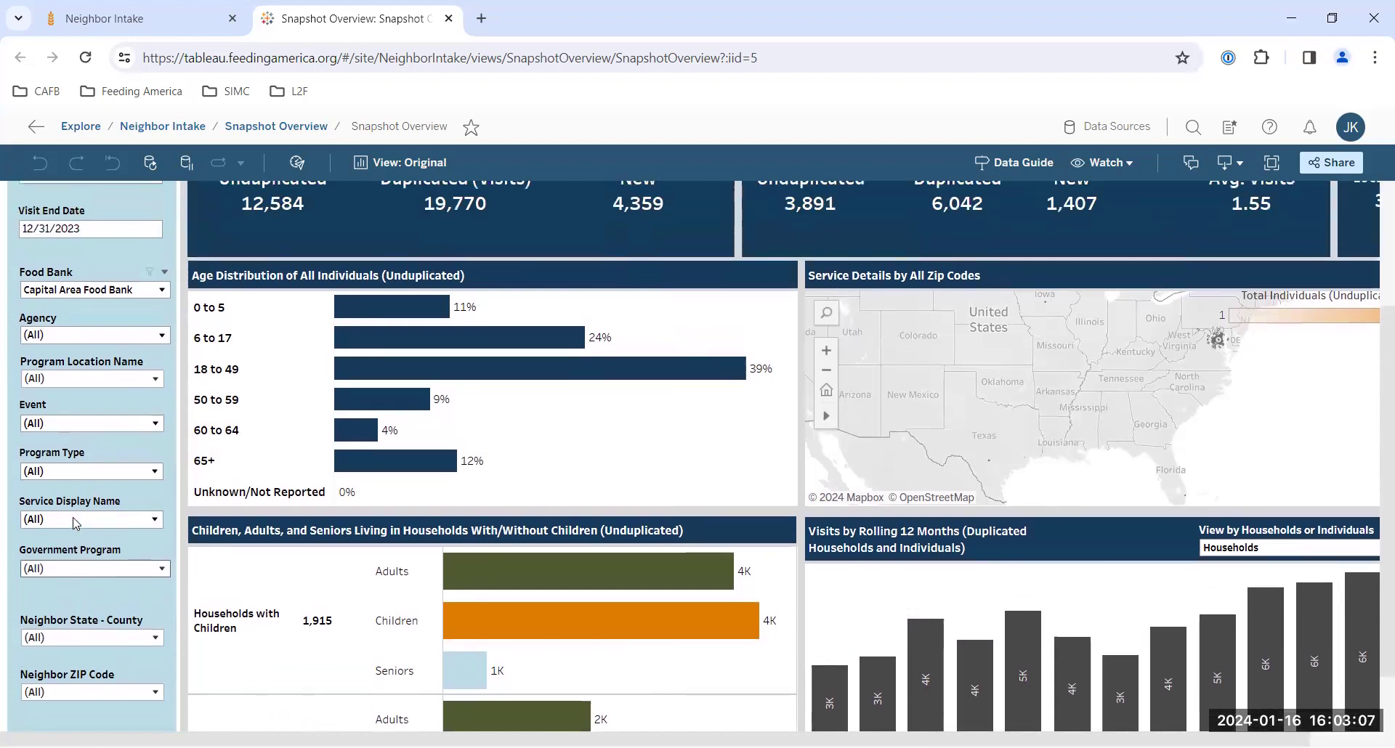
Step: Scroll up the Snapshot Overview to the age breakdown of individuals
scroll(72, 517, up, 2)
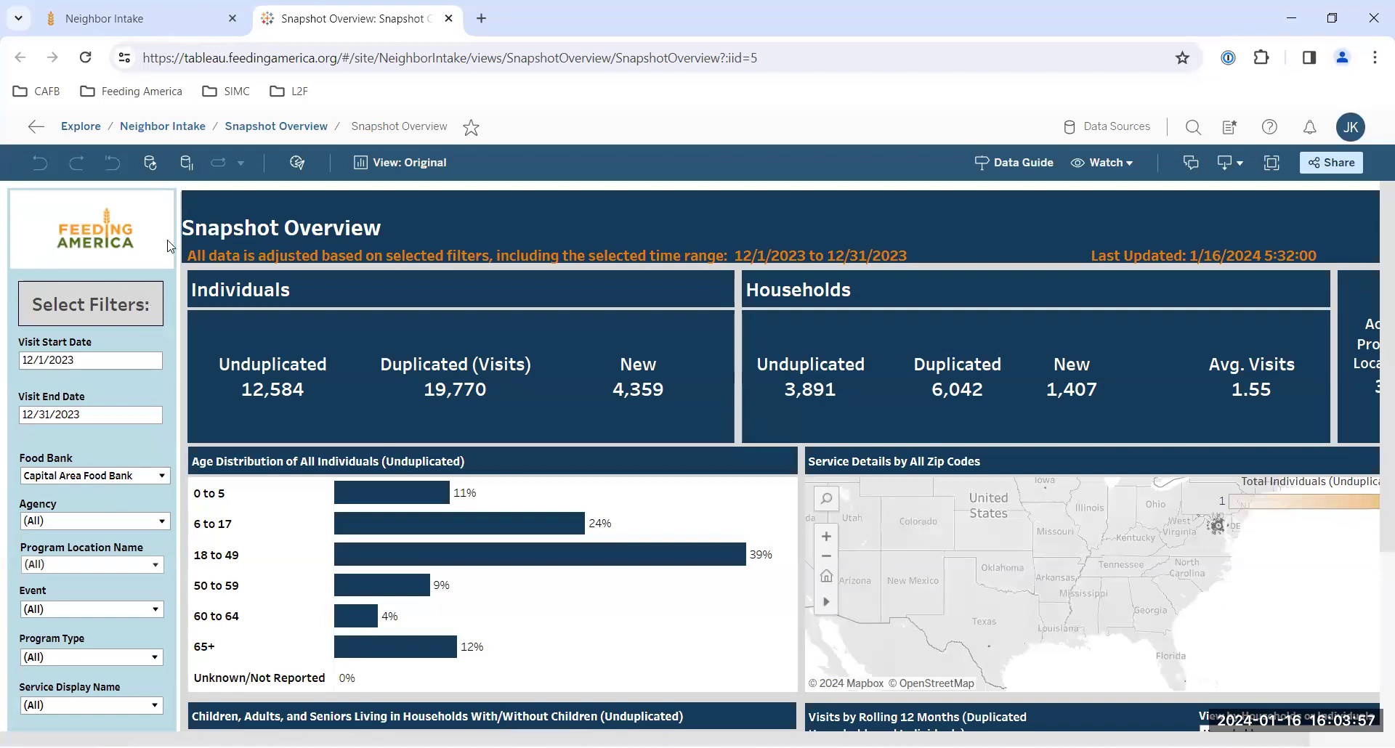
Step: Pause auto updates and set the visit dates to 11/1/2023 through 11/30/2023
click(189, 166)
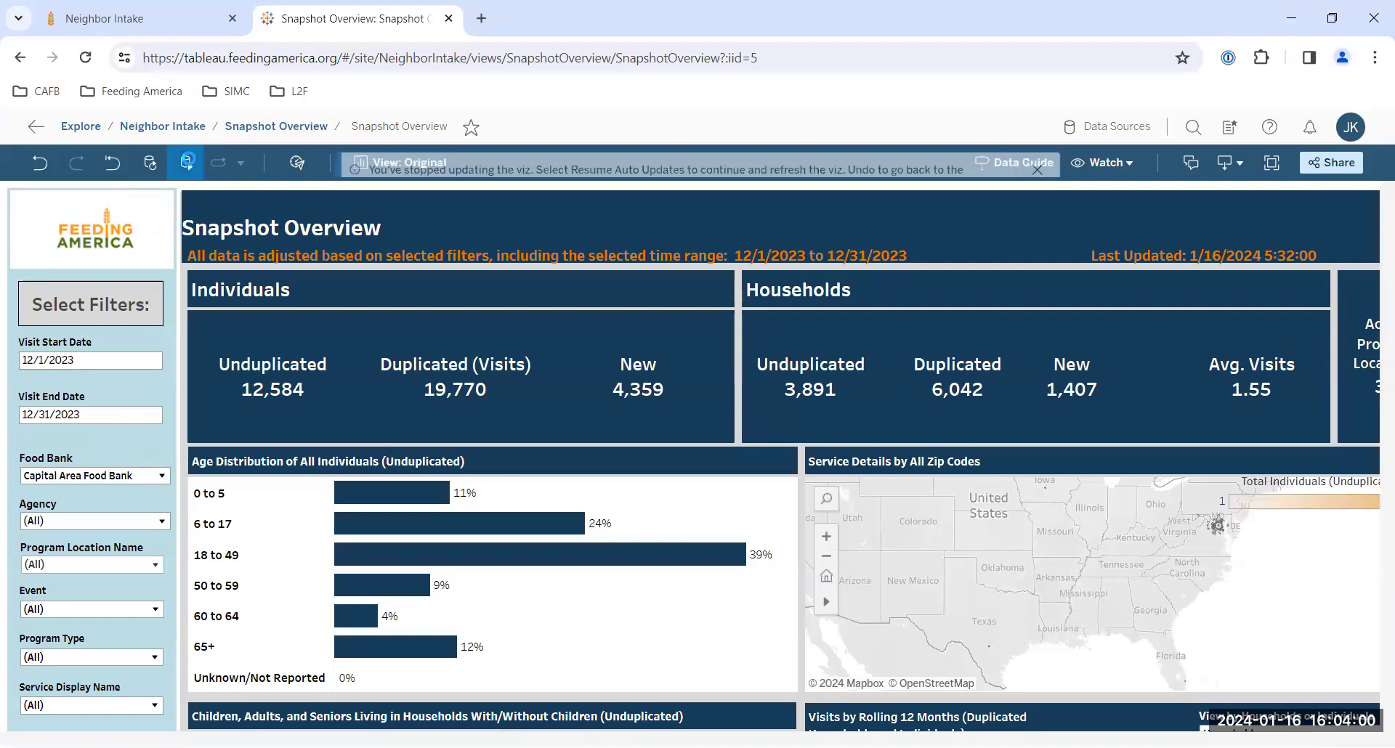
click(78, 360)
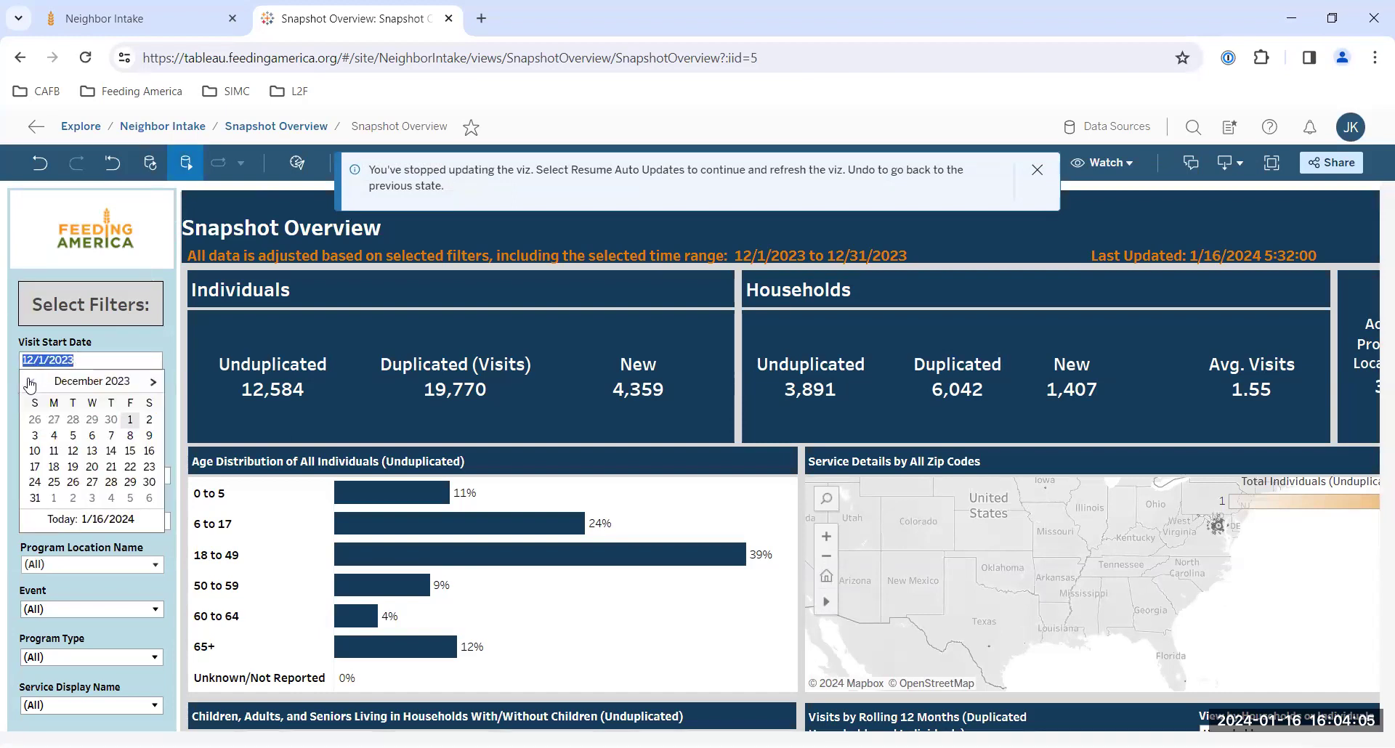
click(30, 383)
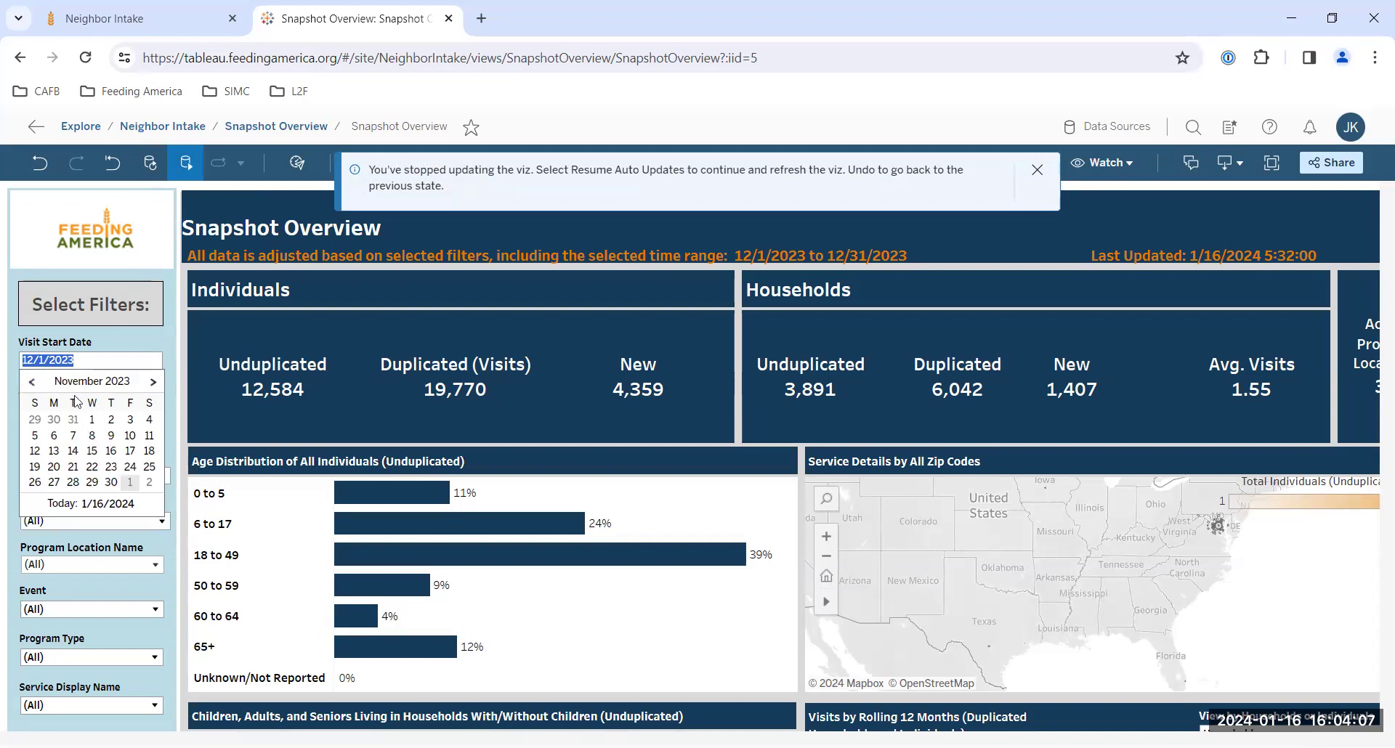
click(93, 422)
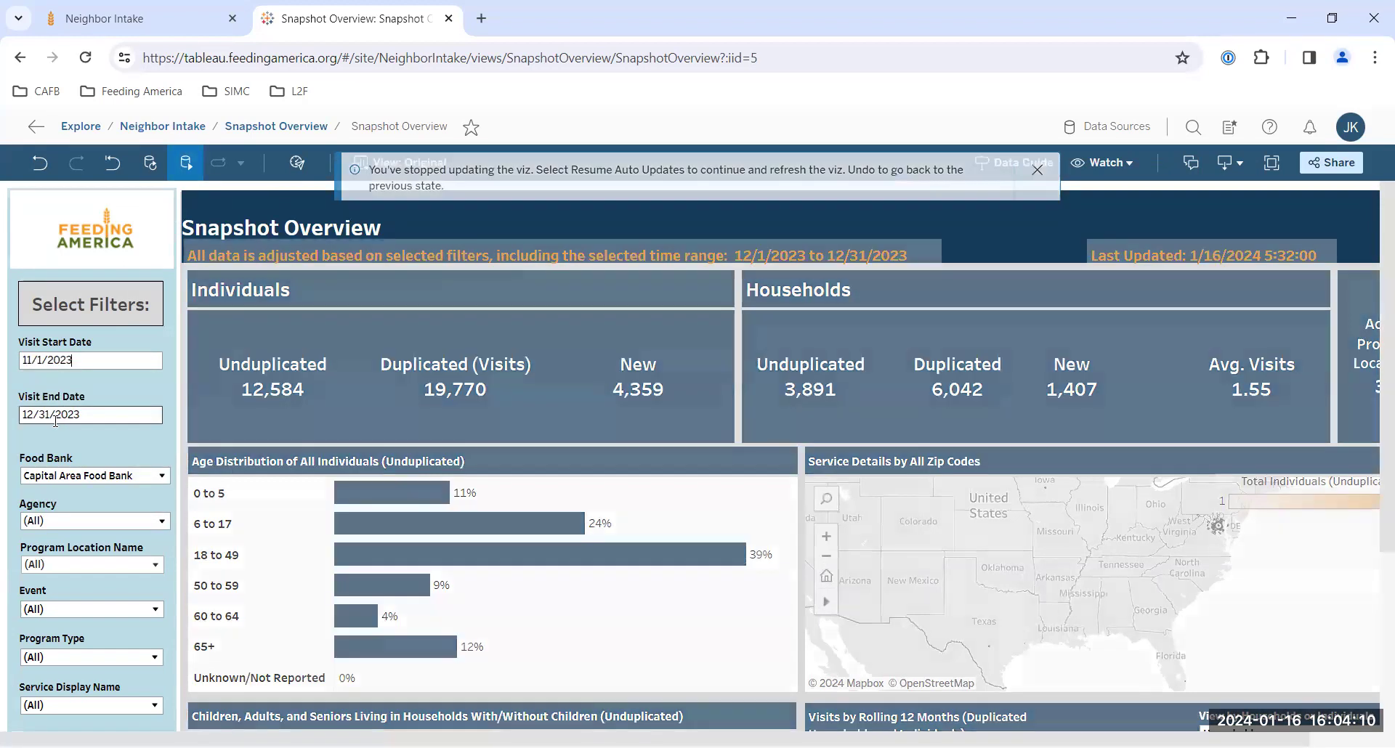
click(55, 417)
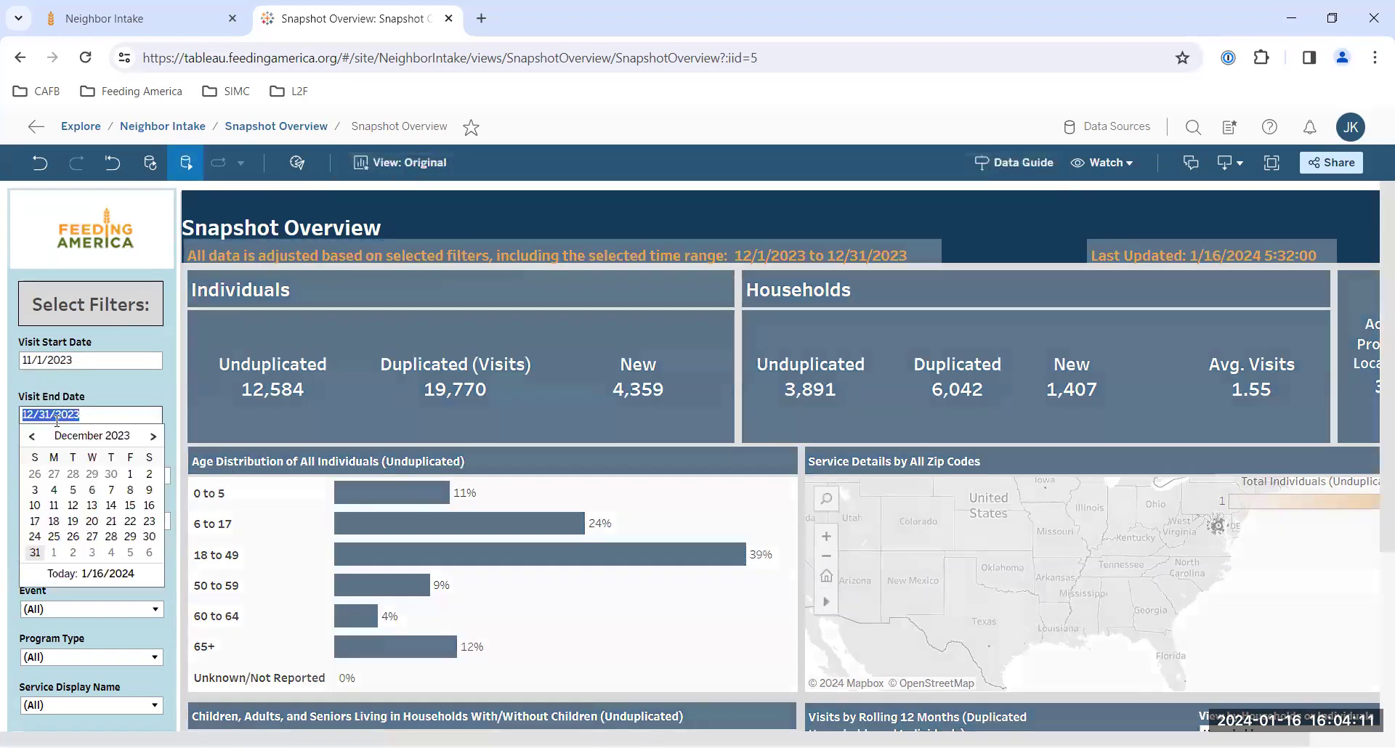
click(111, 476)
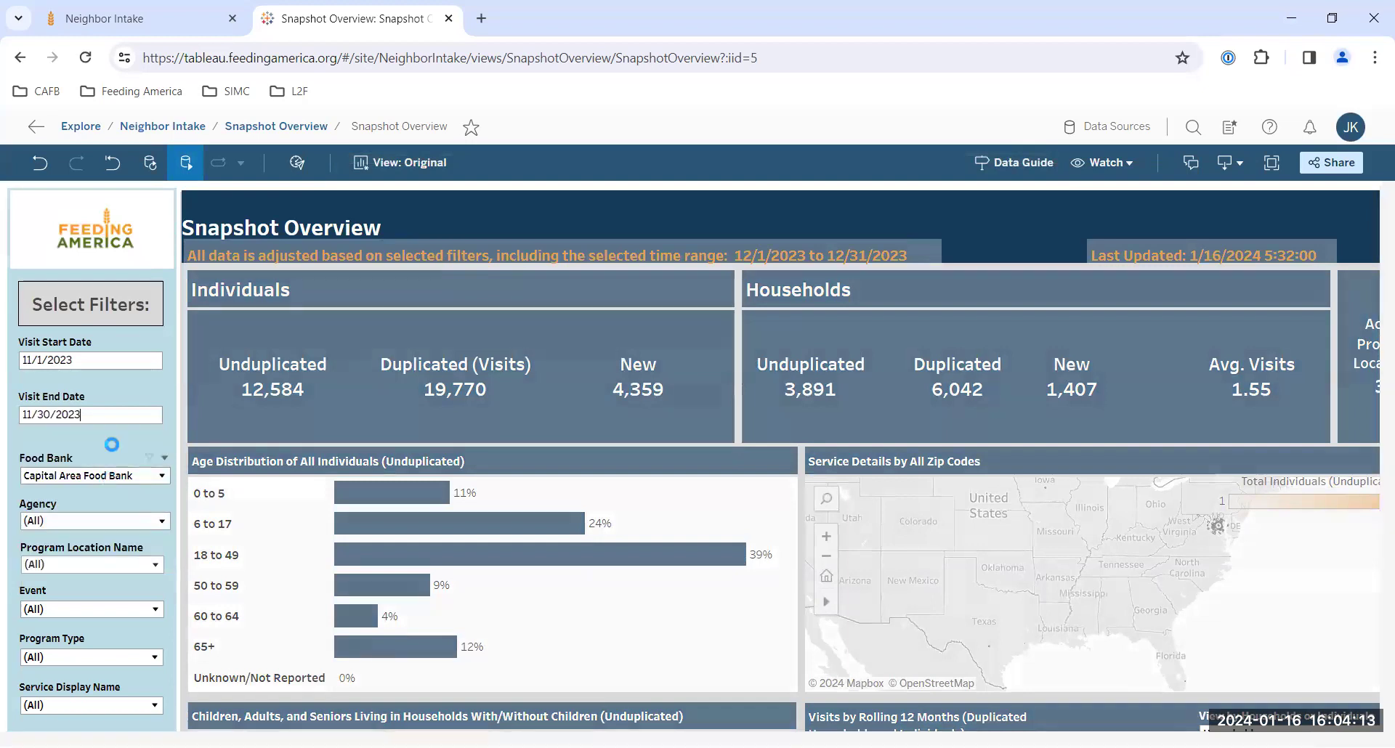
Step: Uncheck Non-TEFAP so the Government Program filter keeps only TEFAP, and apply it
scroll(120, 387, down, 1)
scroll(117, 407, down, 3)
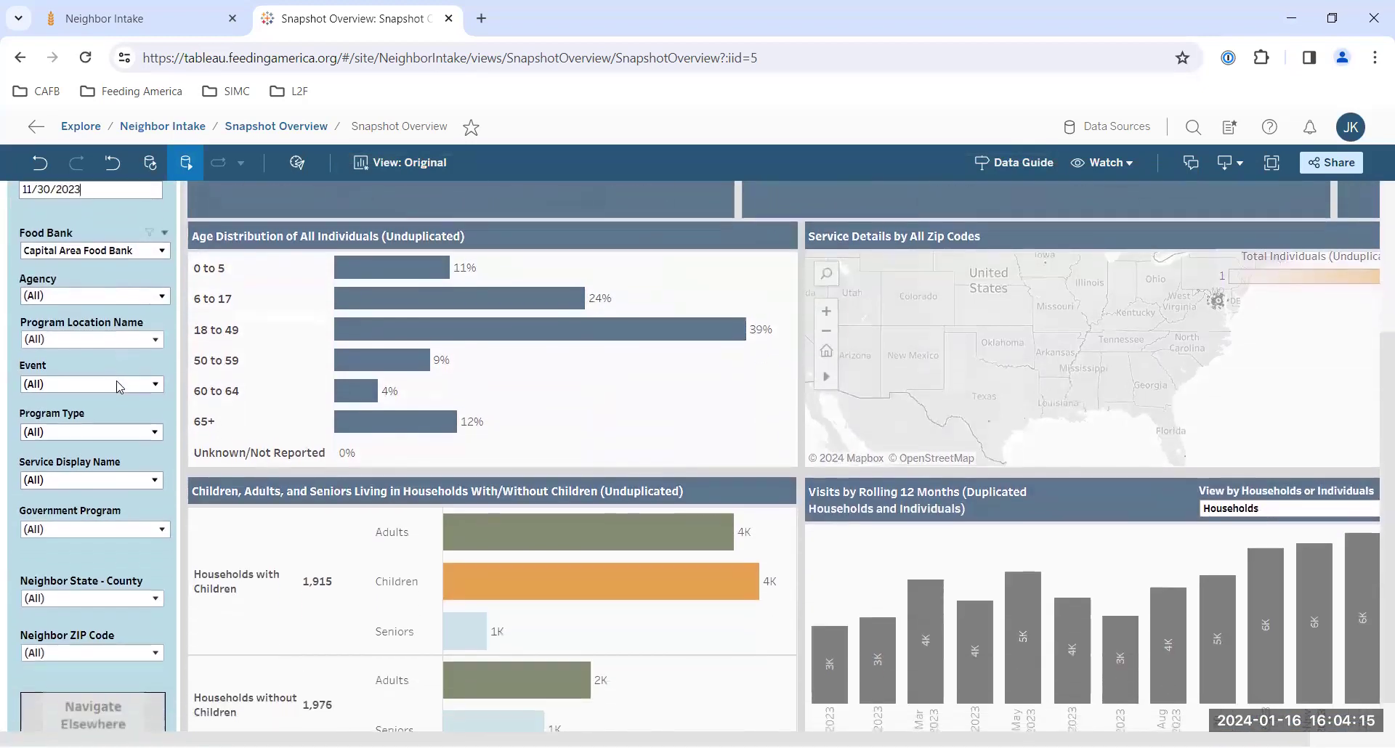
click(87, 522)
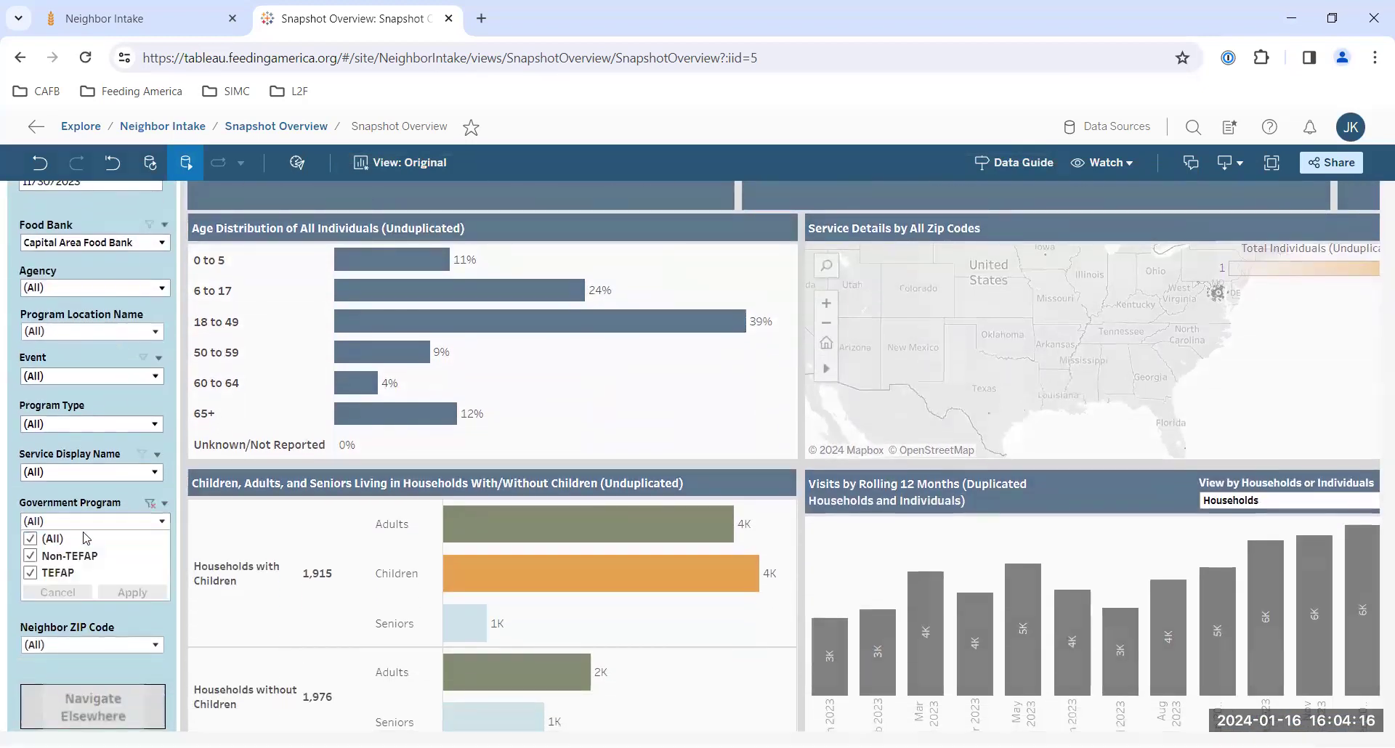
click(30, 556)
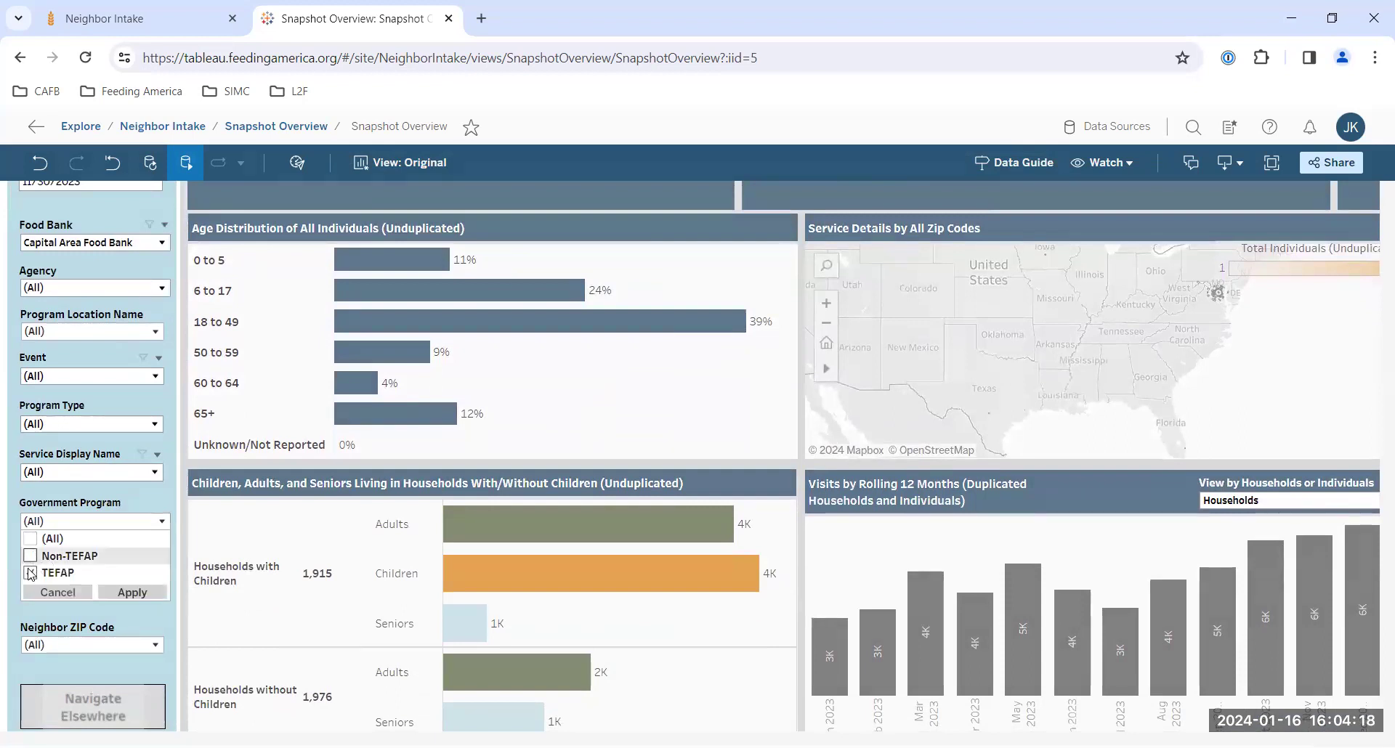
click(126, 593)
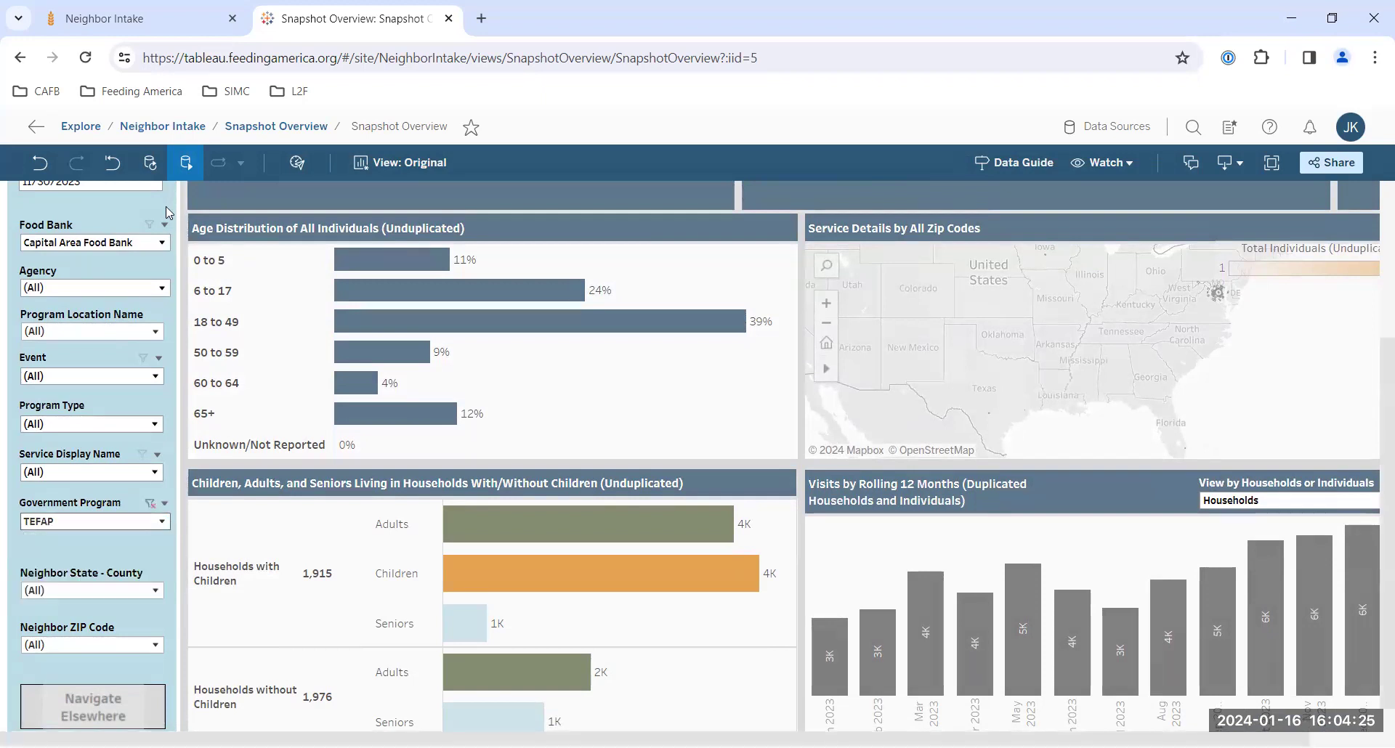
scroll(165, 206, up, 3)
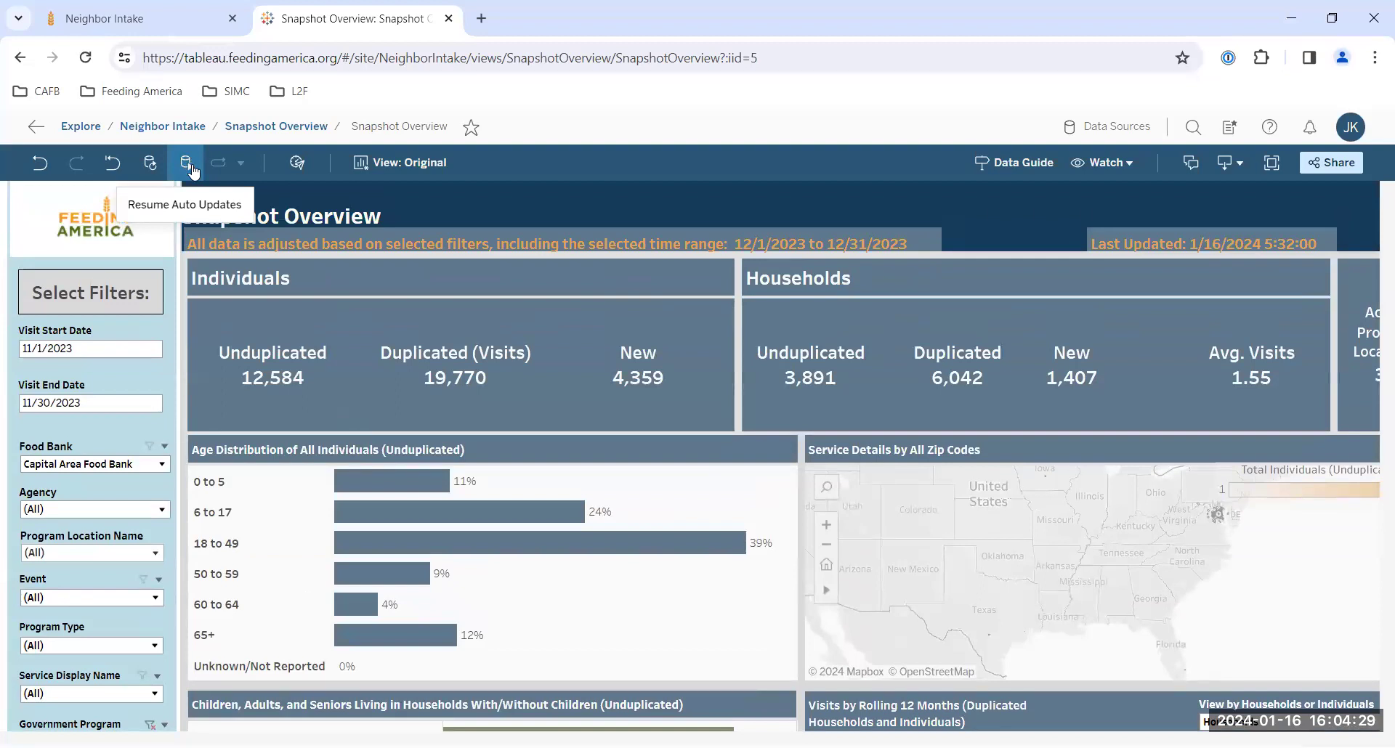
Step: Resume auto updates so the dashboard recalculates to 11,755 individuals and 3,604 households
click(190, 167)
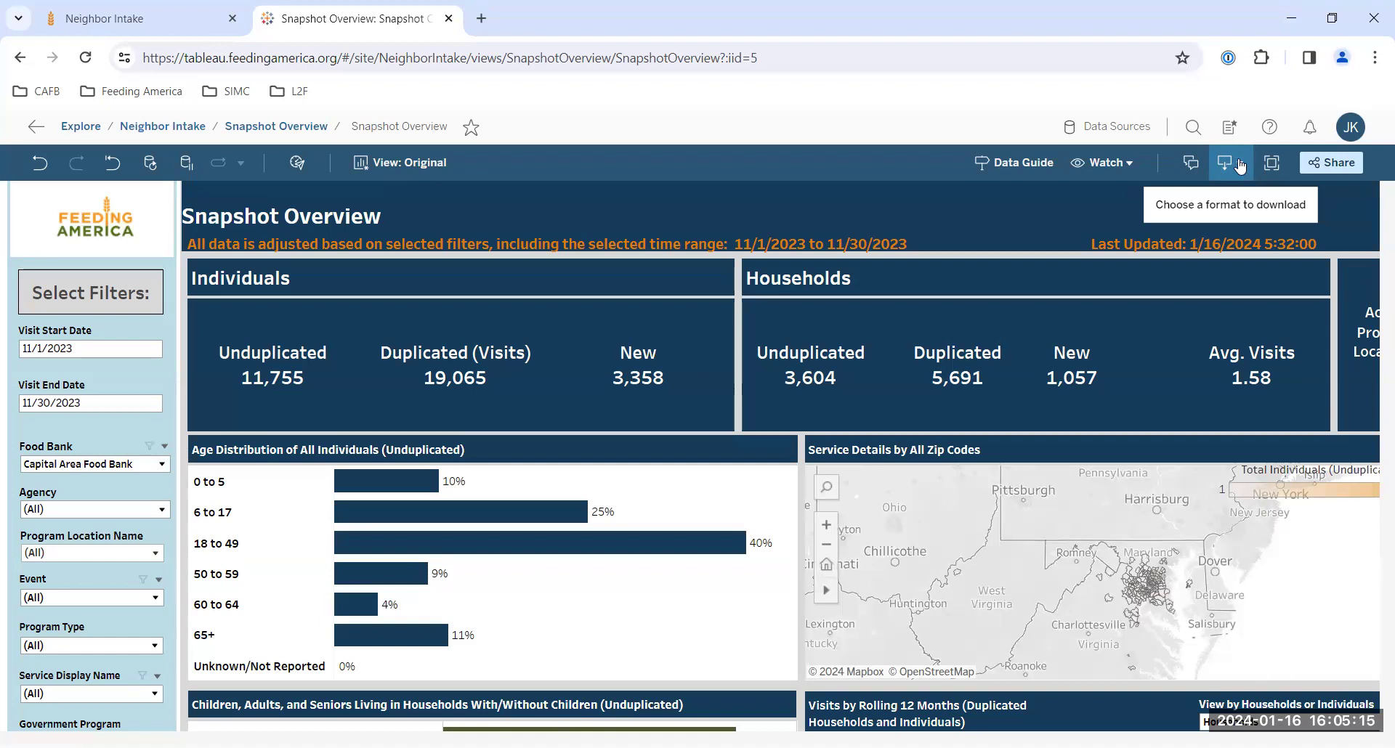
Step: Show the Download menu listing Image, Data, Crosstab, PDF and PowerPoint formats
click(1239, 165)
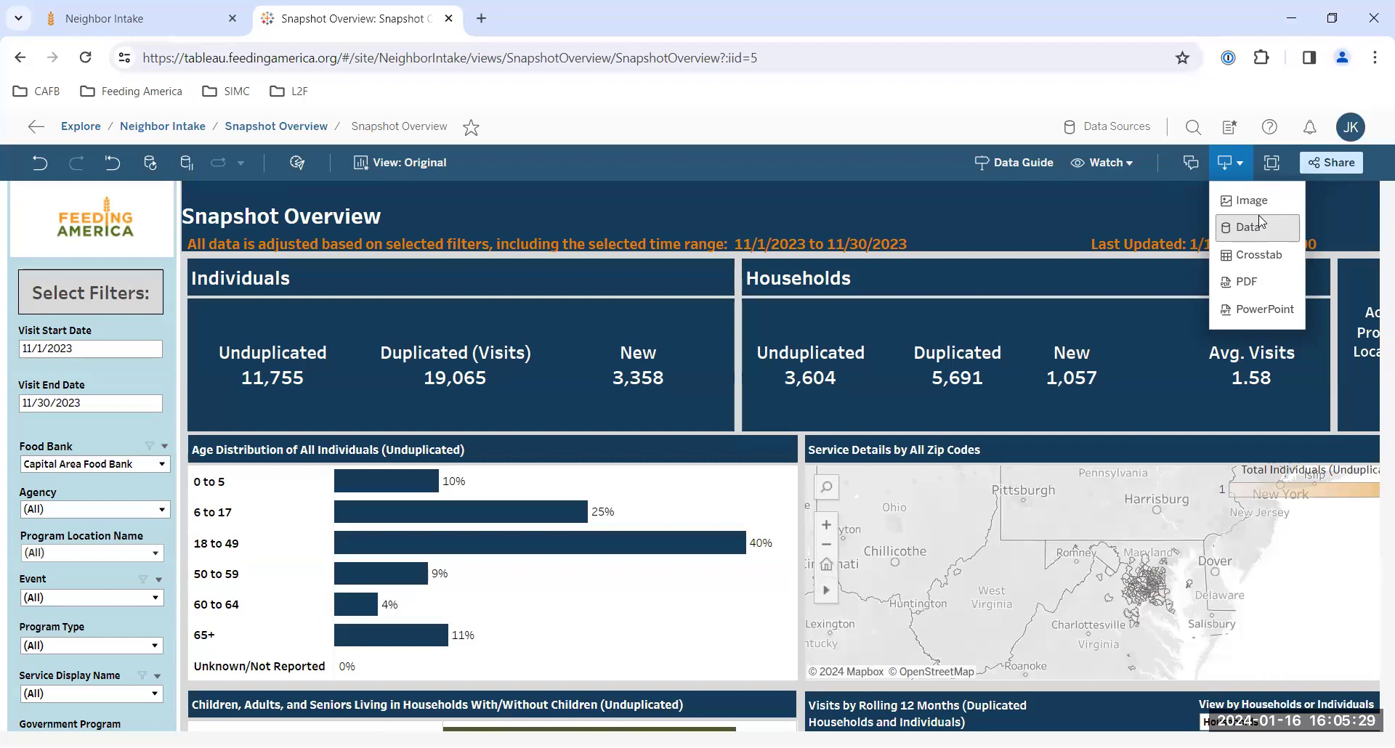
Step: Dismiss the Download format list to return to the November 2023 dashboard
click(1233, 159)
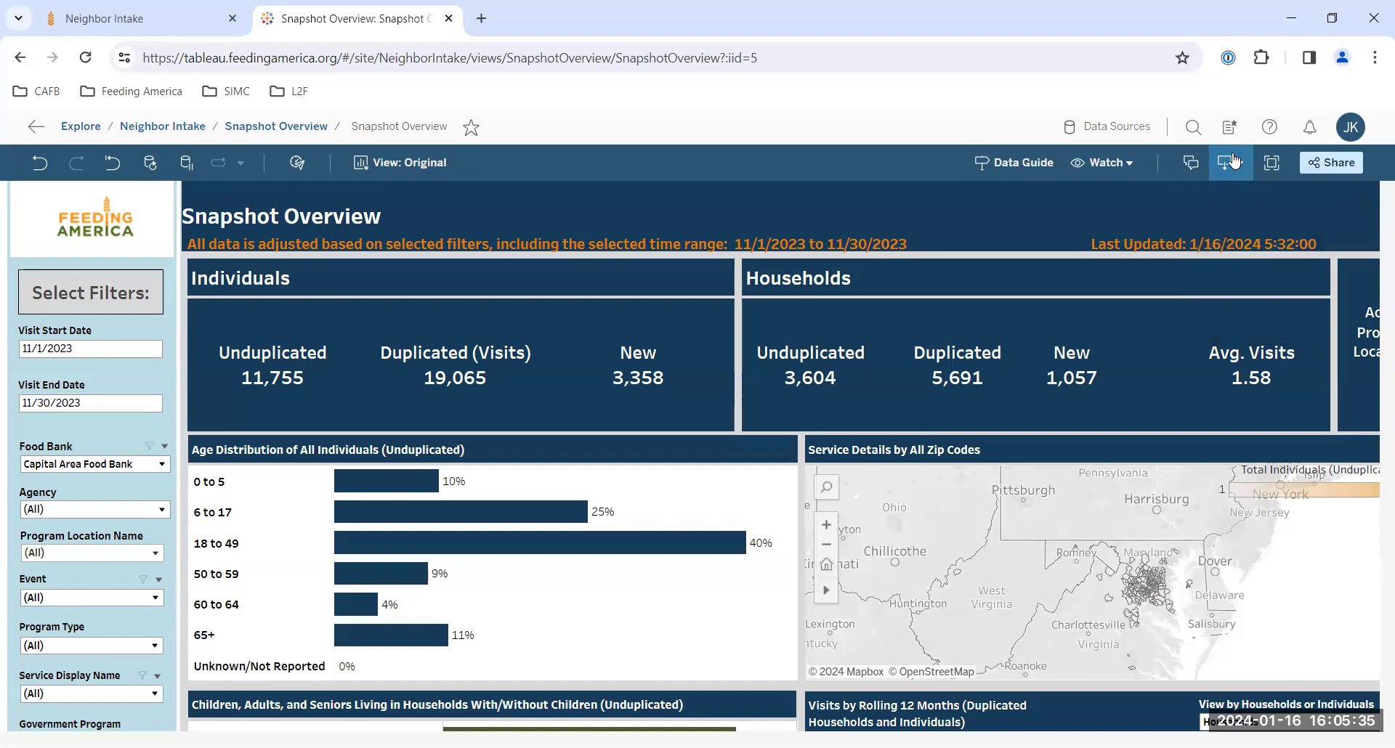